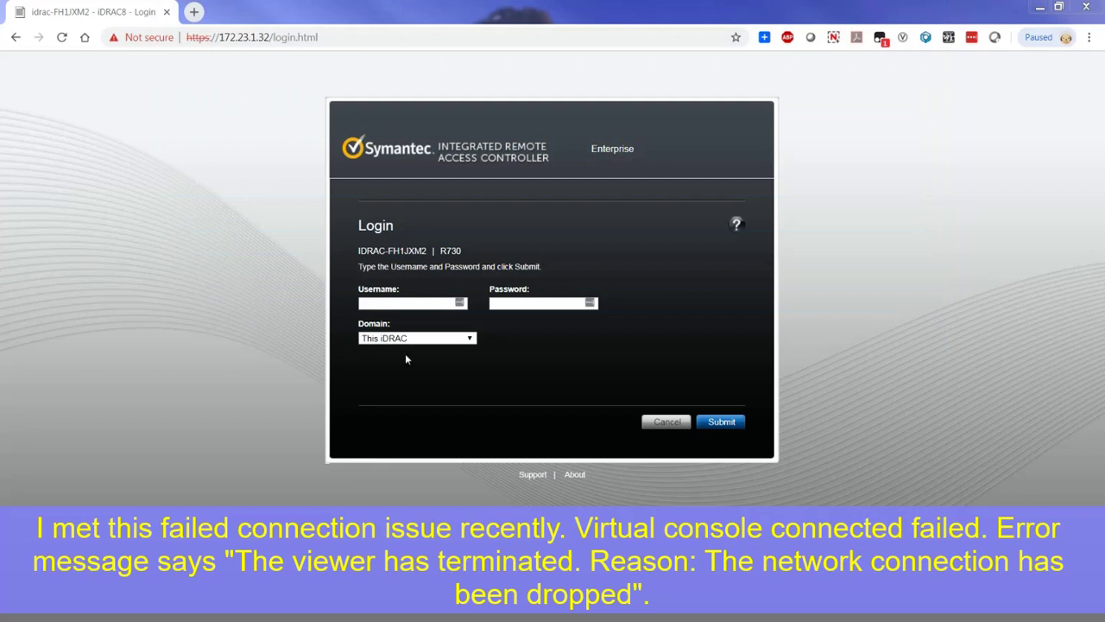
Step: Log in to the iDRAC as root with the administrator password
{"action": "left_click", "coordinate": [394, 304]}
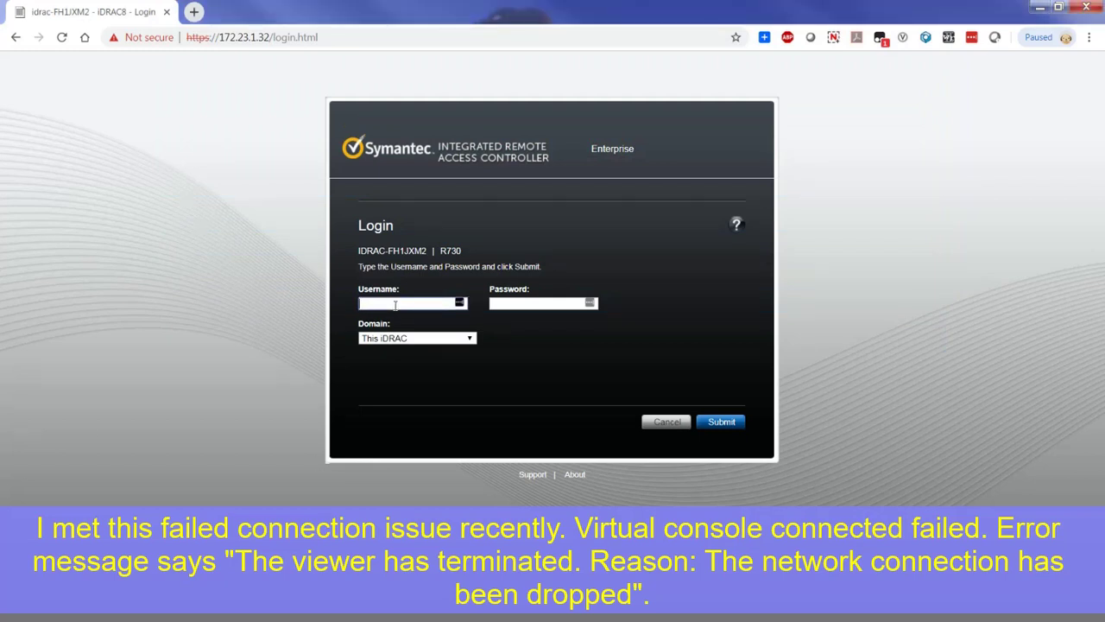
{"action": "type", "text": "root"}
{"action": "key", "text": "Tab"}
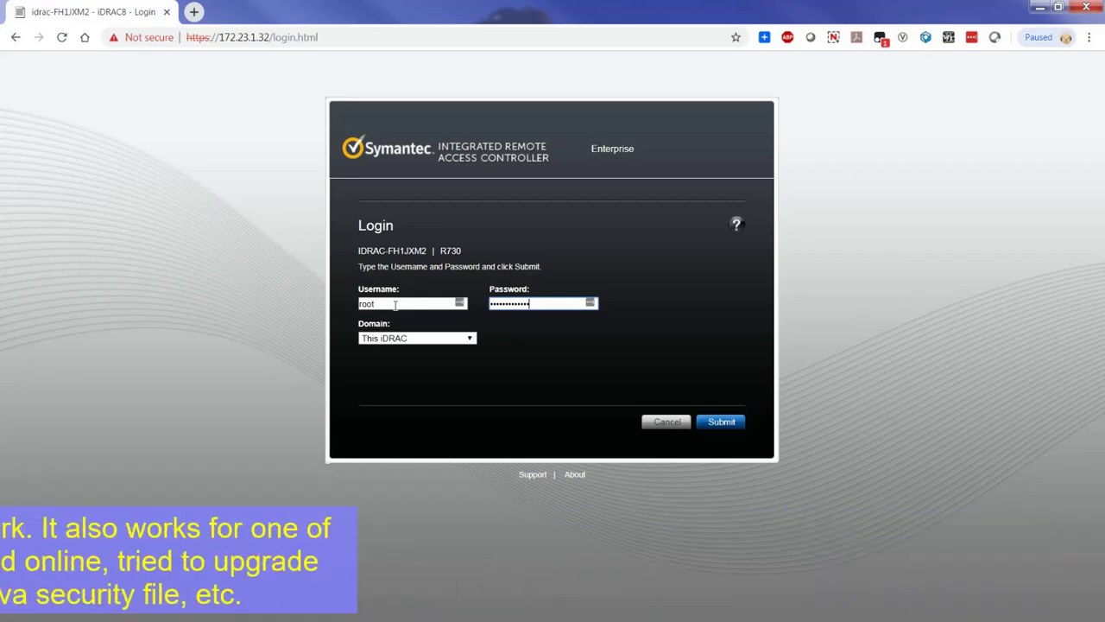
{"action": "key", "text": "Return"}
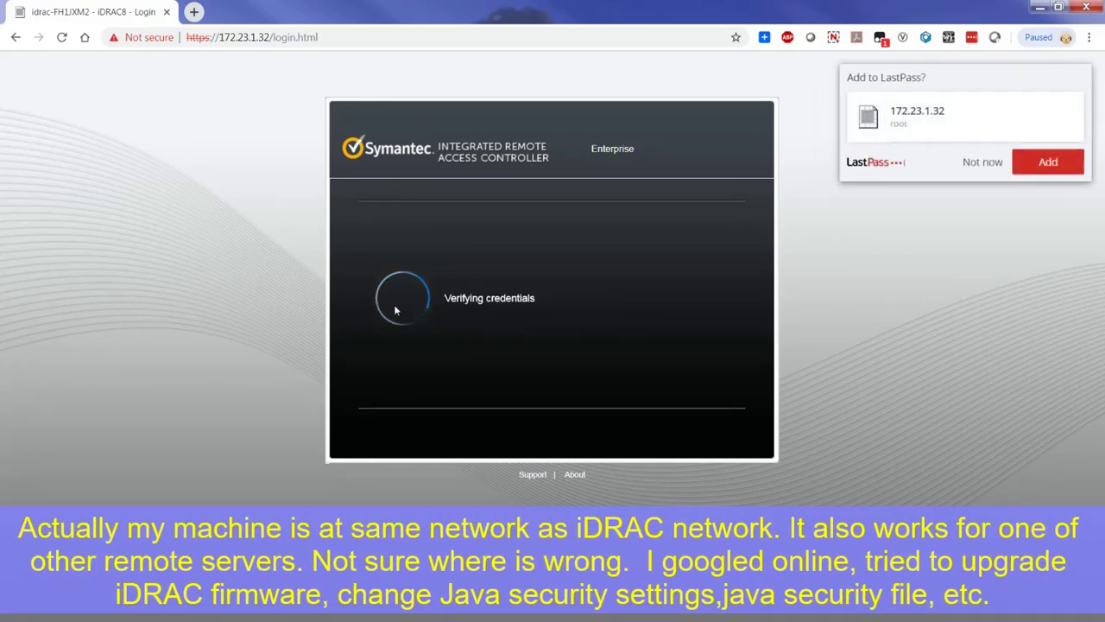
Step: Save the login to LastPass, launch the Virtual Console, and keep the viewer.jnlp download
{"action": "left_click", "coordinate": [1030, 159]}
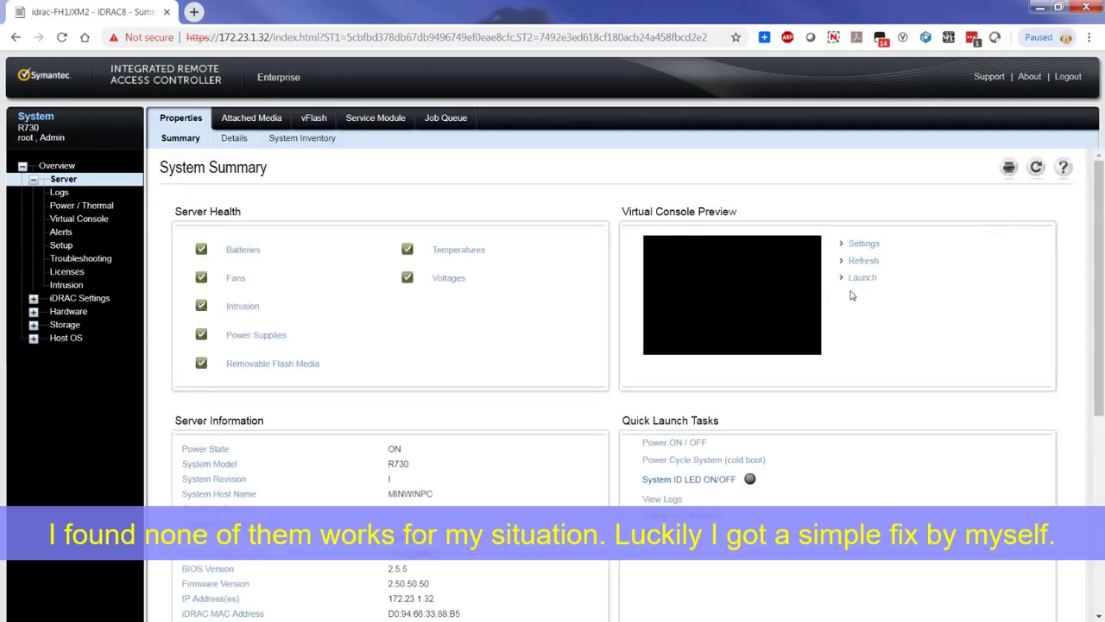
{"action": "left_click", "coordinate": [863, 280]}
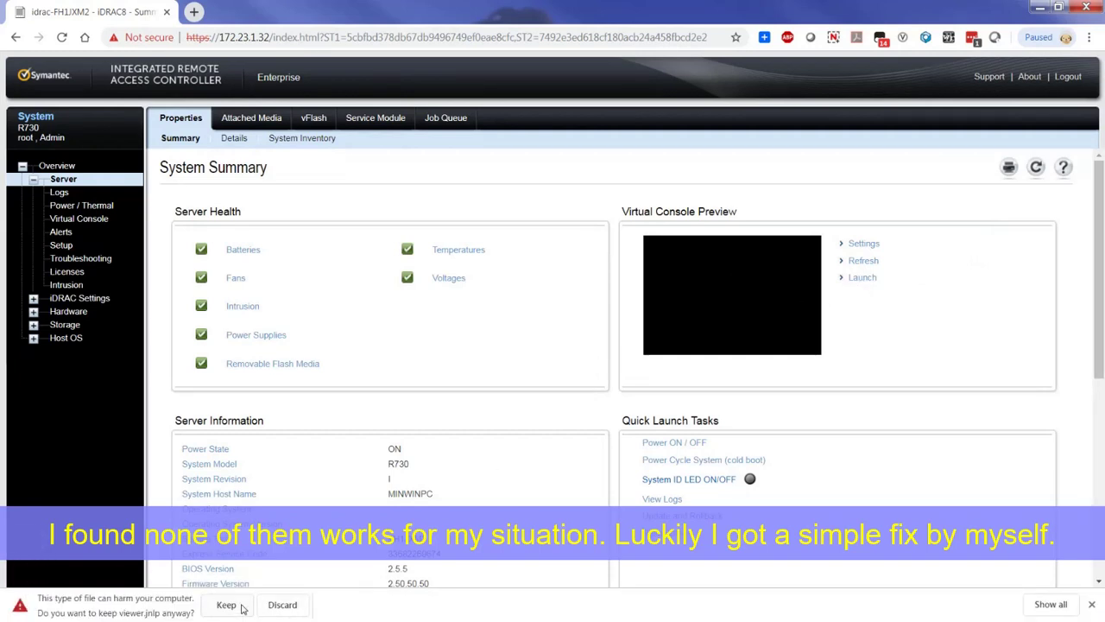
{"action": "left_click", "coordinate": [226, 605]}
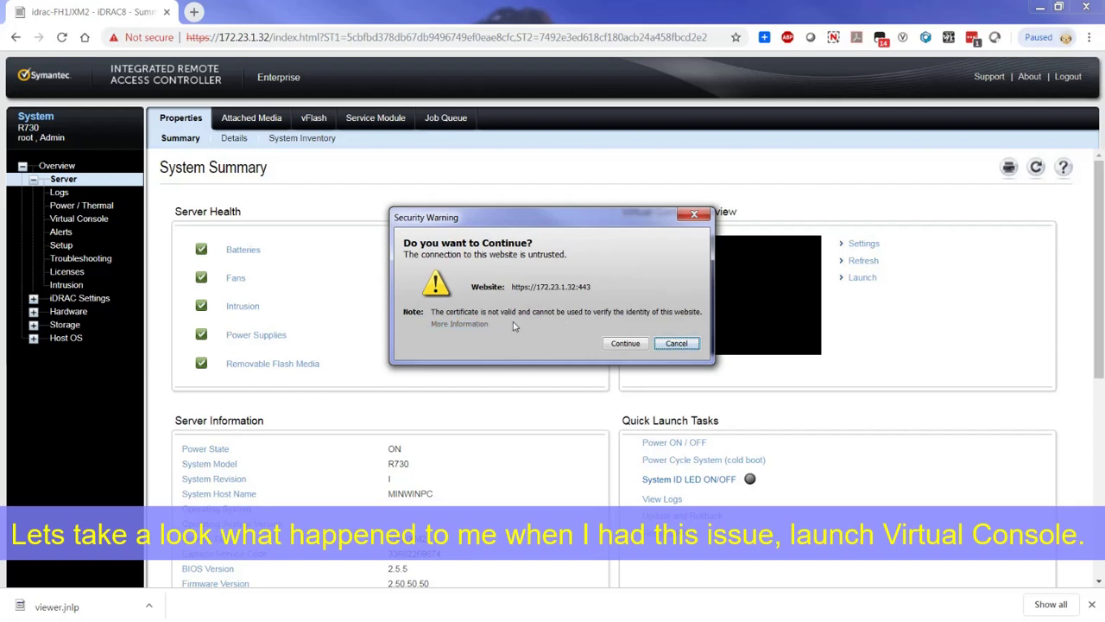
Step: Accept the untrusted certificate, suppress future prompts for this Dell app, and run the Java console
{"action": "left_click", "coordinate": [605, 347]}
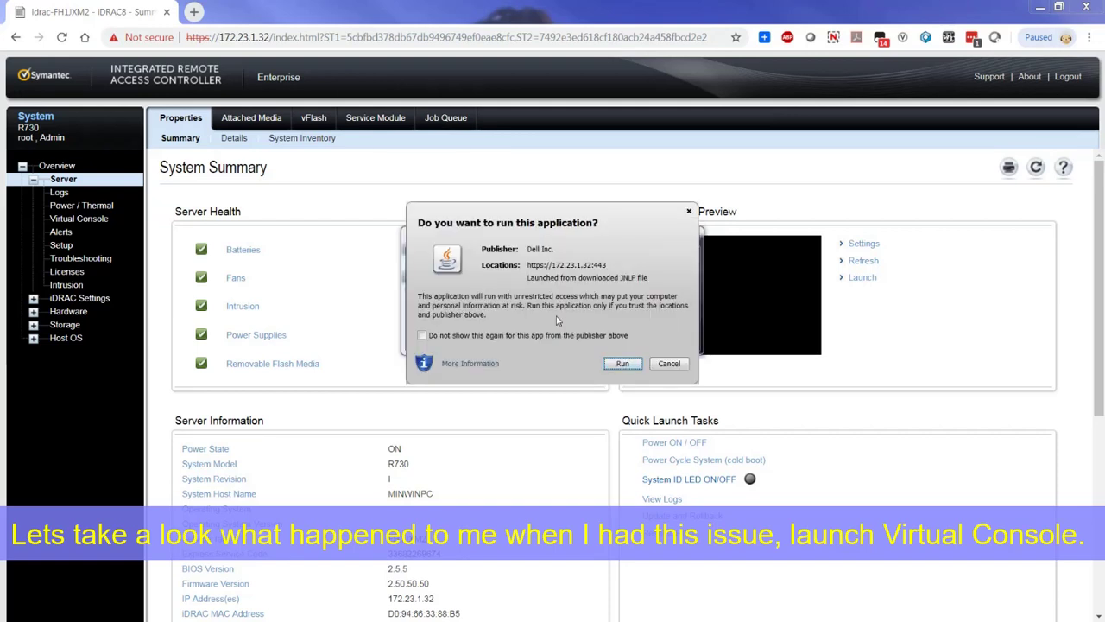
{"action": "left_click", "coordinate": [514, 337]}
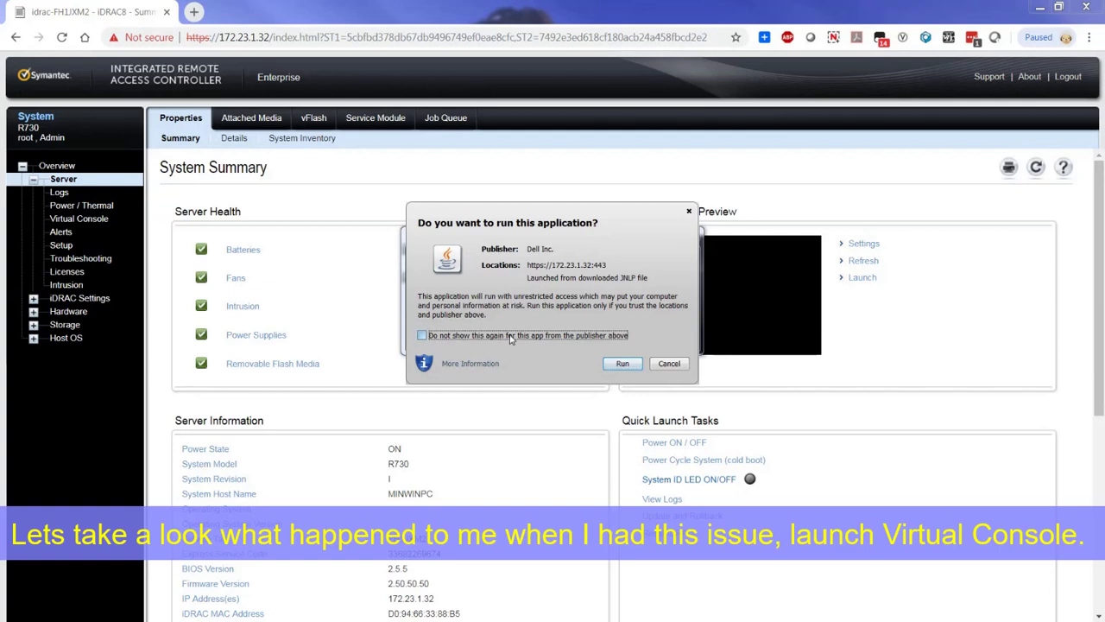
{"action": "left_click", "coordinate": [622, 366]}
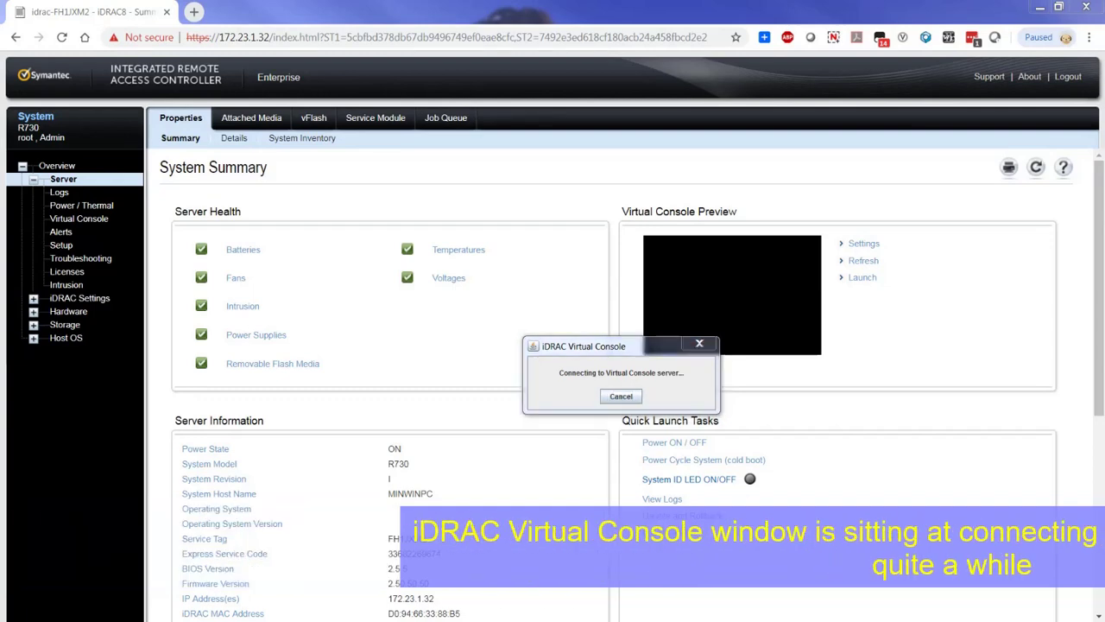
Step: Move the dropped-connection login error aside and acknowledge it with OK
{"action": "left_click_drag", "start_coordinate": [336, 319], "coordinate": [629, 249]}
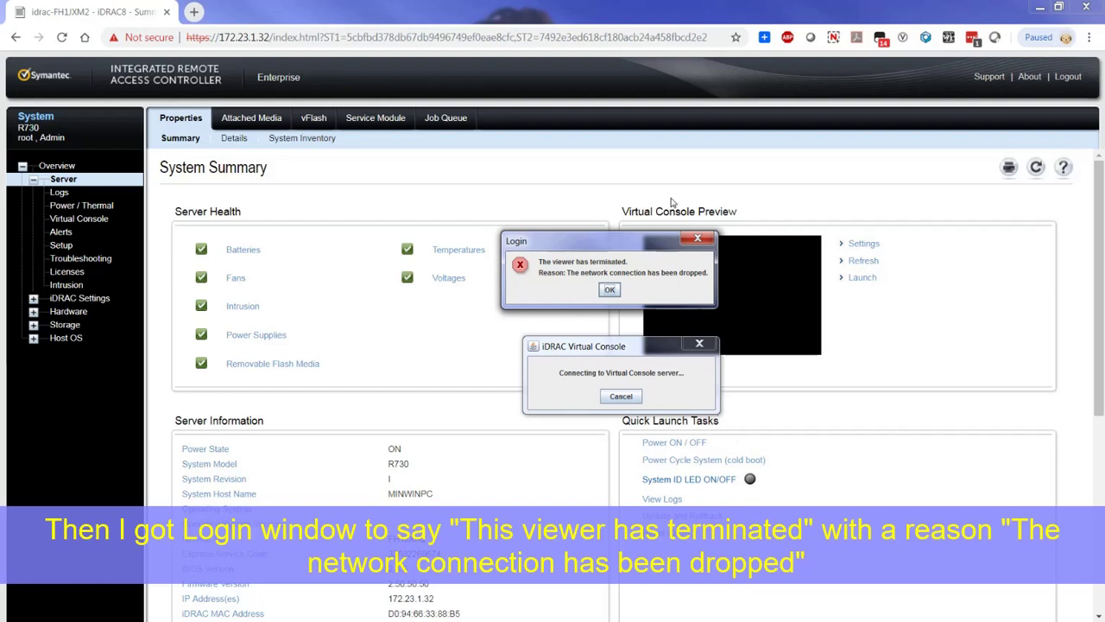
{"action": "left_click", "coordinate": [610, 291]}
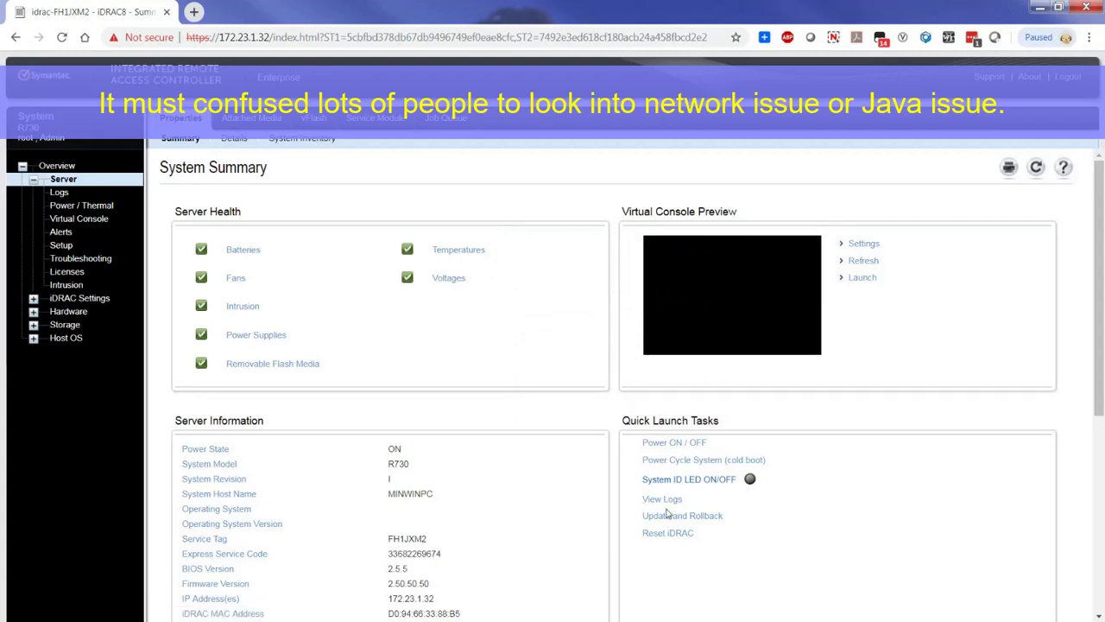
Step: Run and confirm Reset iDRAC from Quick Launch Tasks, then reload the browser page
{"action": "left_click_drag", "start_coordinate": [713, 548], "coordinate": [630, 546]}
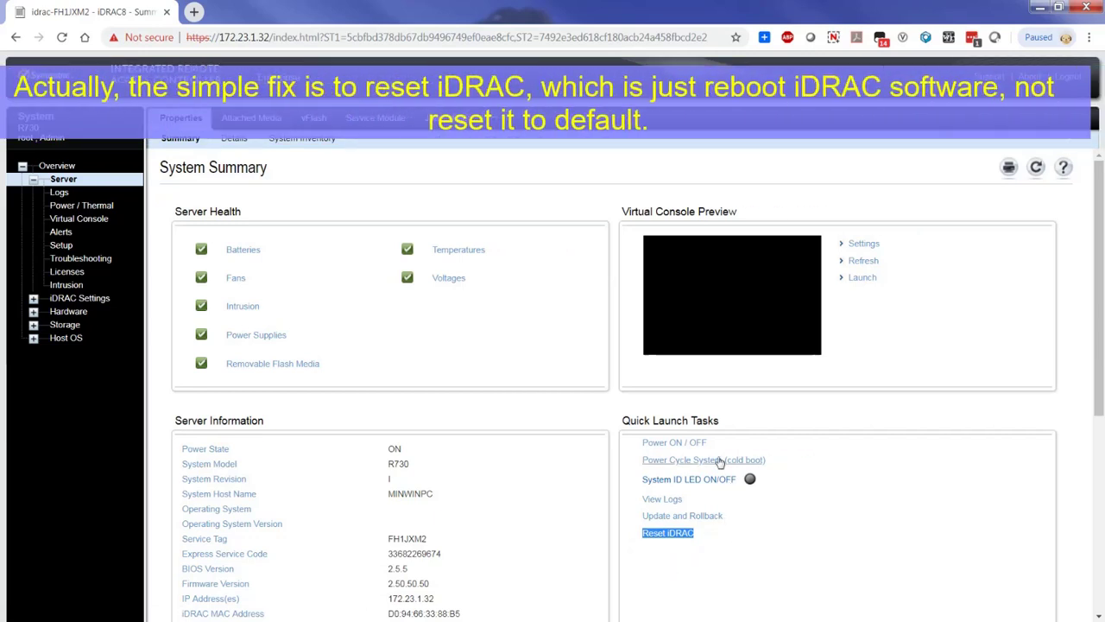
{"action": "left_click", "coordinate": [668, 533]}
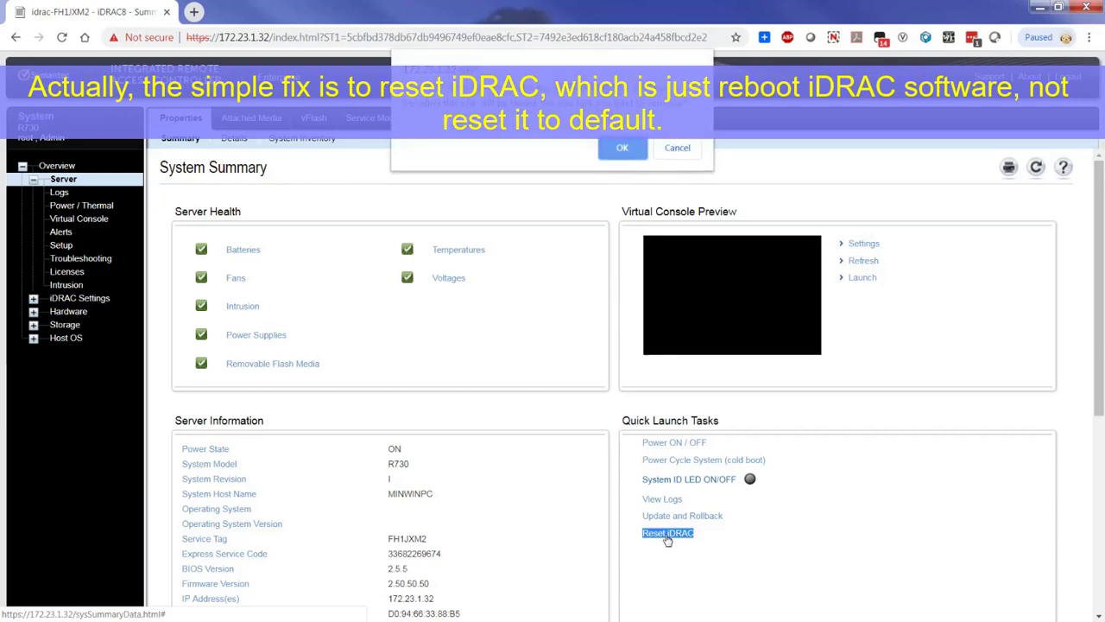
{"action": "left_click", "coordinate": [623, 147]}
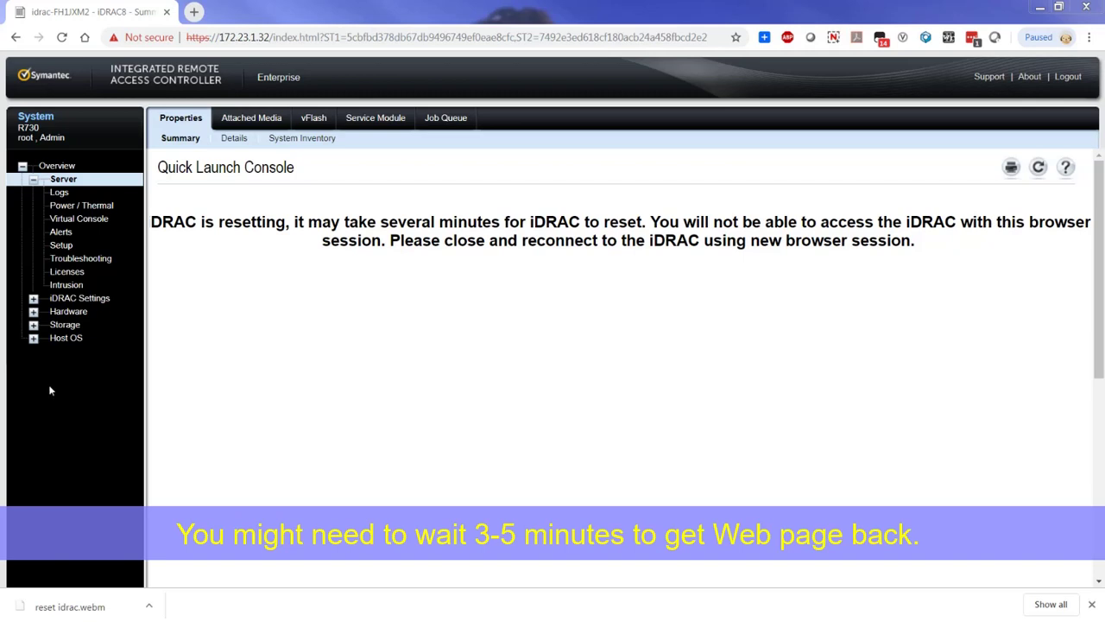
{"action": "left_click", "coordinate": [62, 38]}
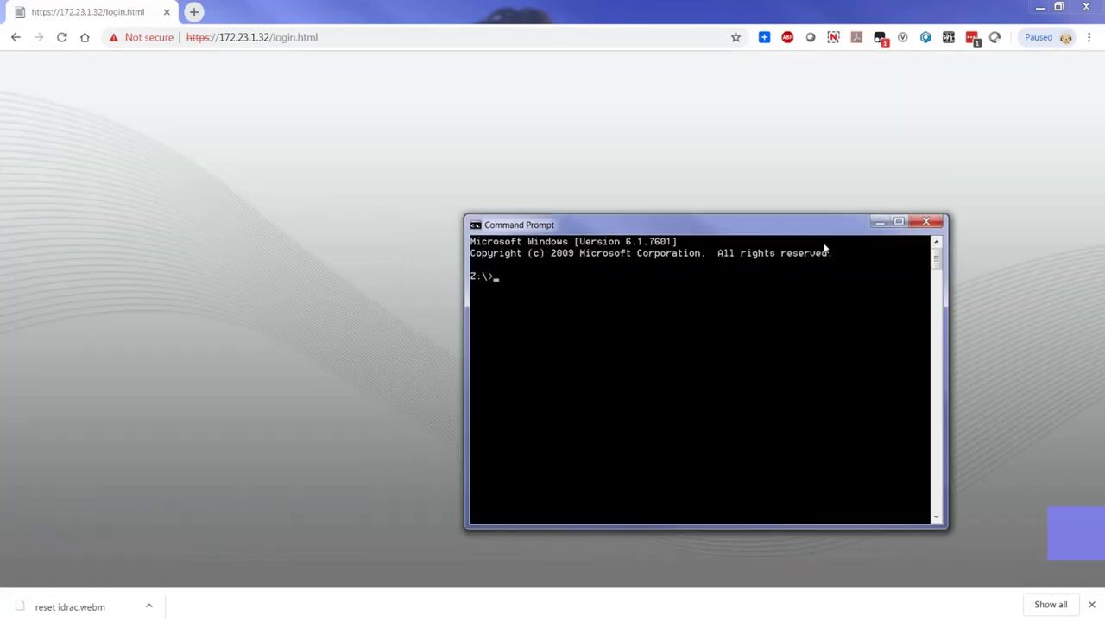
Step: Ping 172.23.1.32 to confirm the iDRAC replies, then return to the filled-in login form
{"action": "type", "text": "ping"}
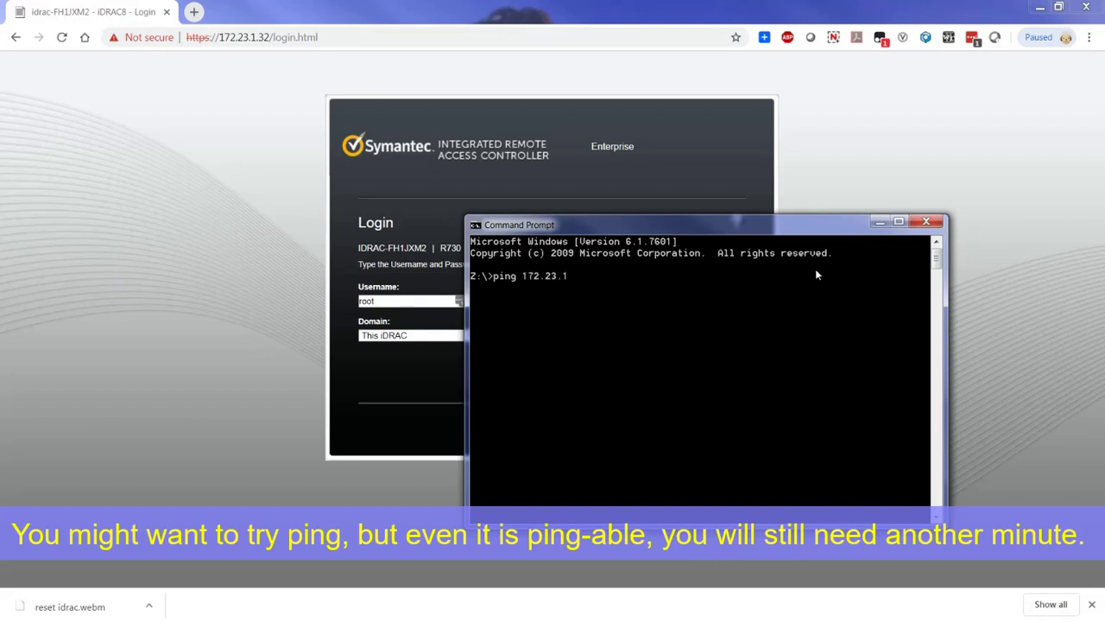
{"action": "type", "text": " 172.23.1.32"}
{"action": "key", "text": "Return"}
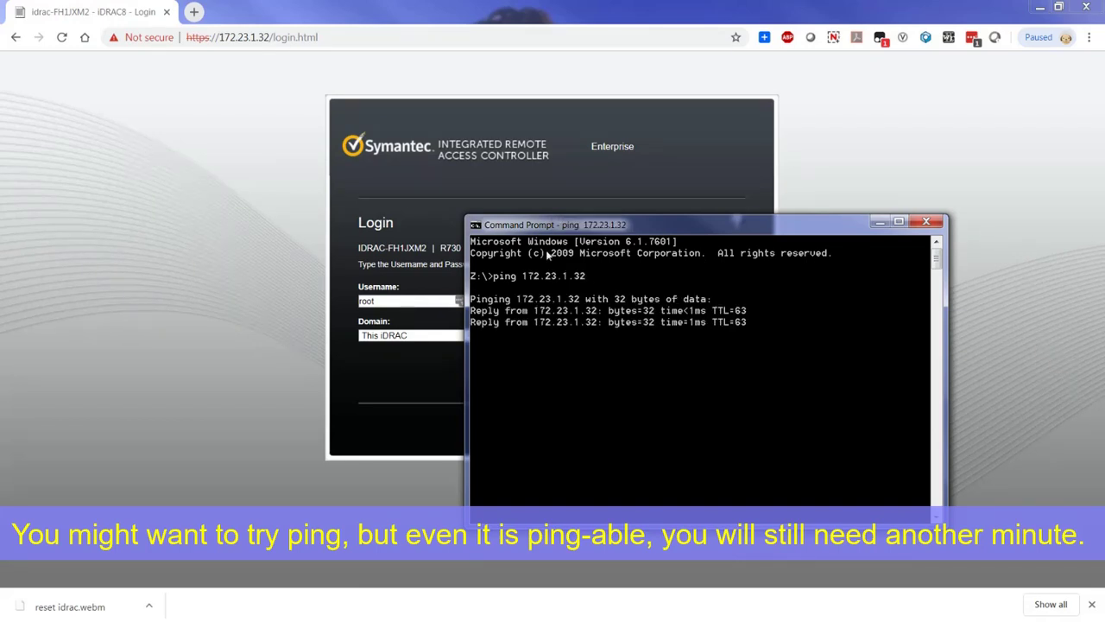
{"action": "left_click", "coordinate": [407, 299]}
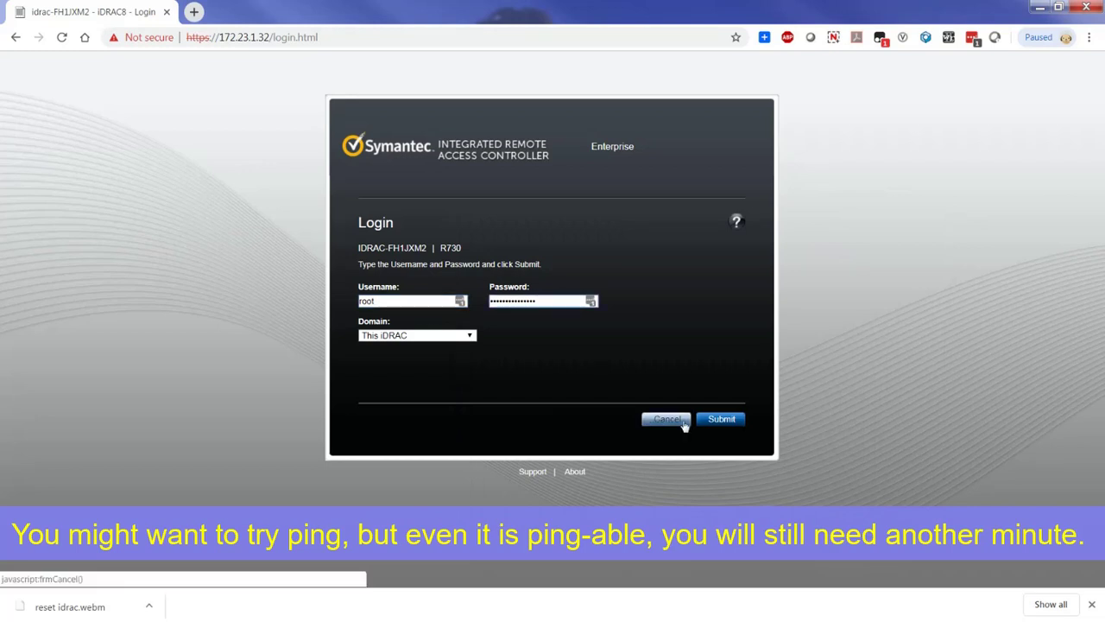
Step: Submit the iDRAC login form again and close the Chrome downloads bar
{"action": "left_click", "coordinate": [717, 423]}
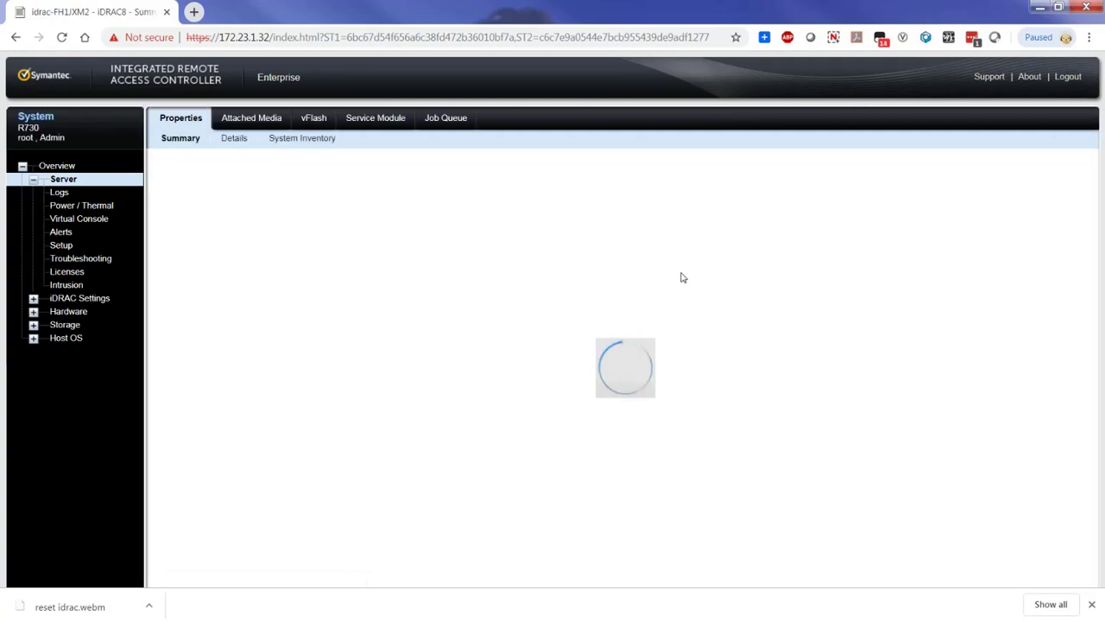
{"action": "left_click", "coordinate": [1091, 603]}
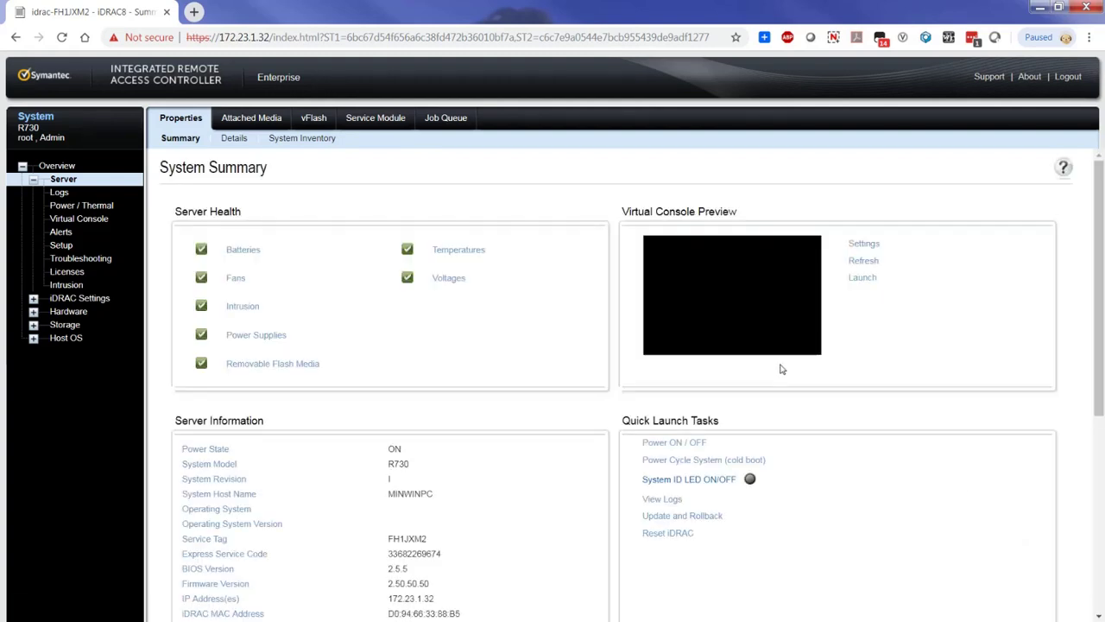
Step: Relaunch the Virtual Console, keeping and opening viewer.jnlp and accepting the certificate and Java run prompts
{"action": "left_click", "coordinate": [863, 278]}
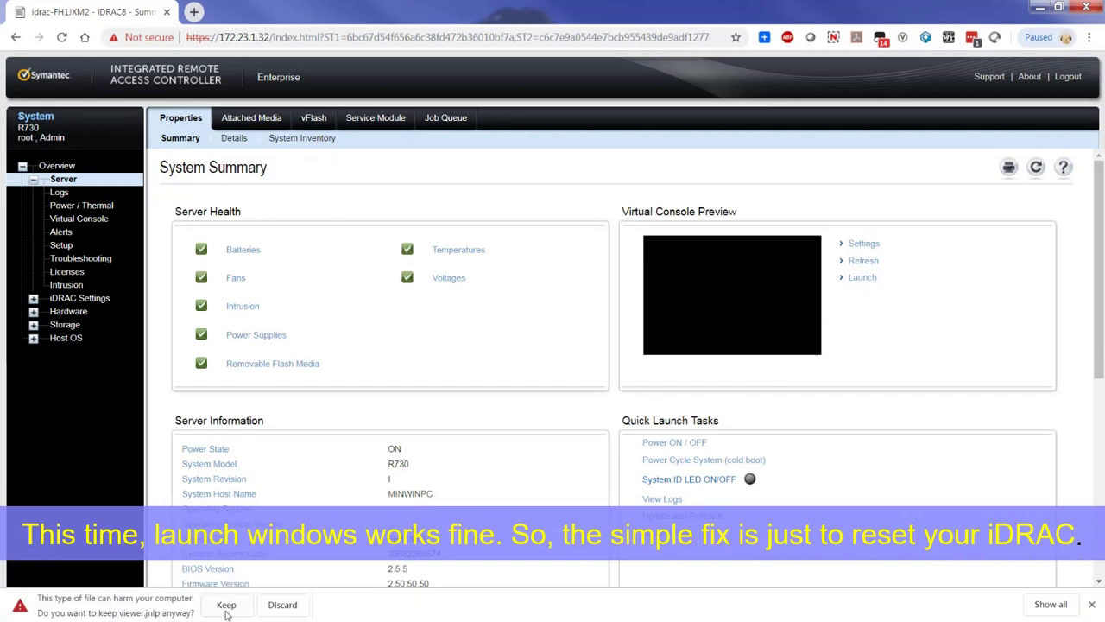
{"action": "left_click", "coordinate": [226, 604]}
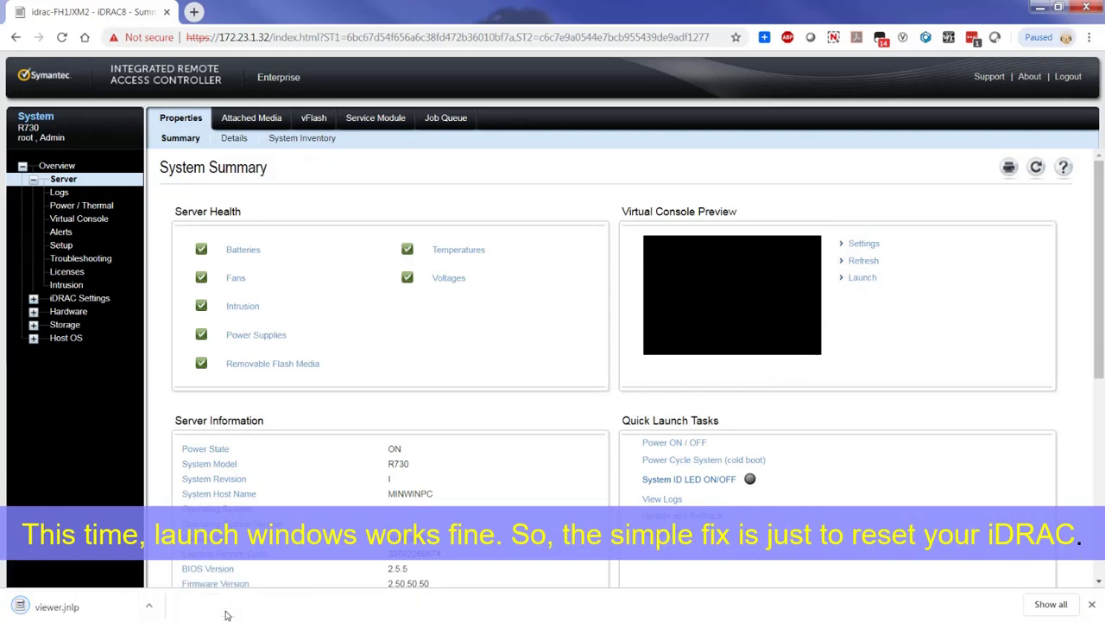
{"action": "left_click", "coordinate": [77, 609]}
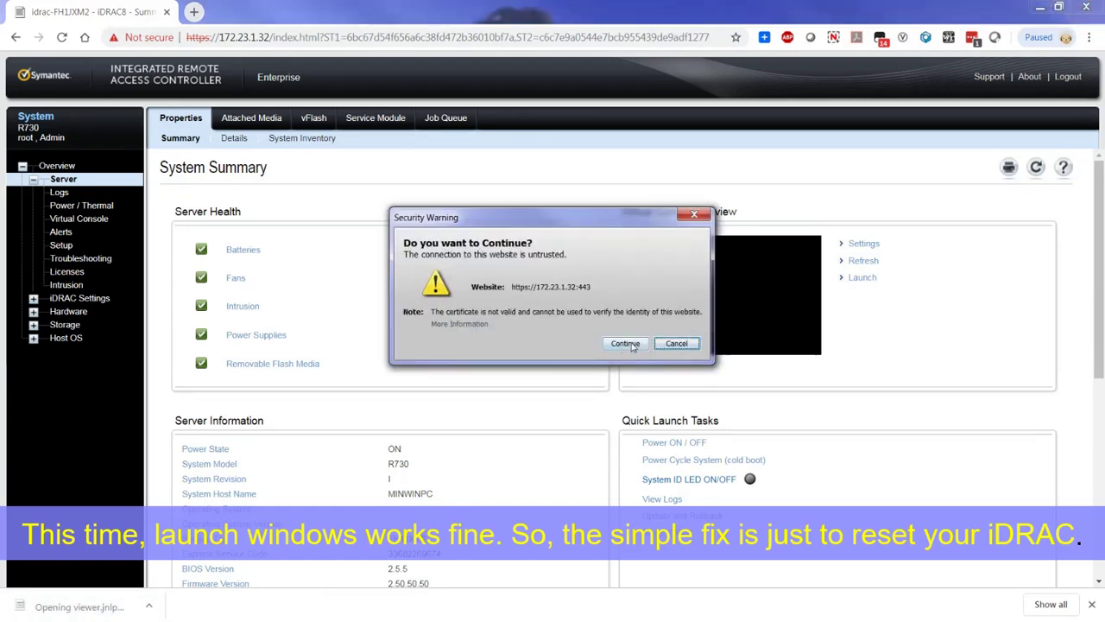
{"action": "left_click", "coordinate": [629, 344]}
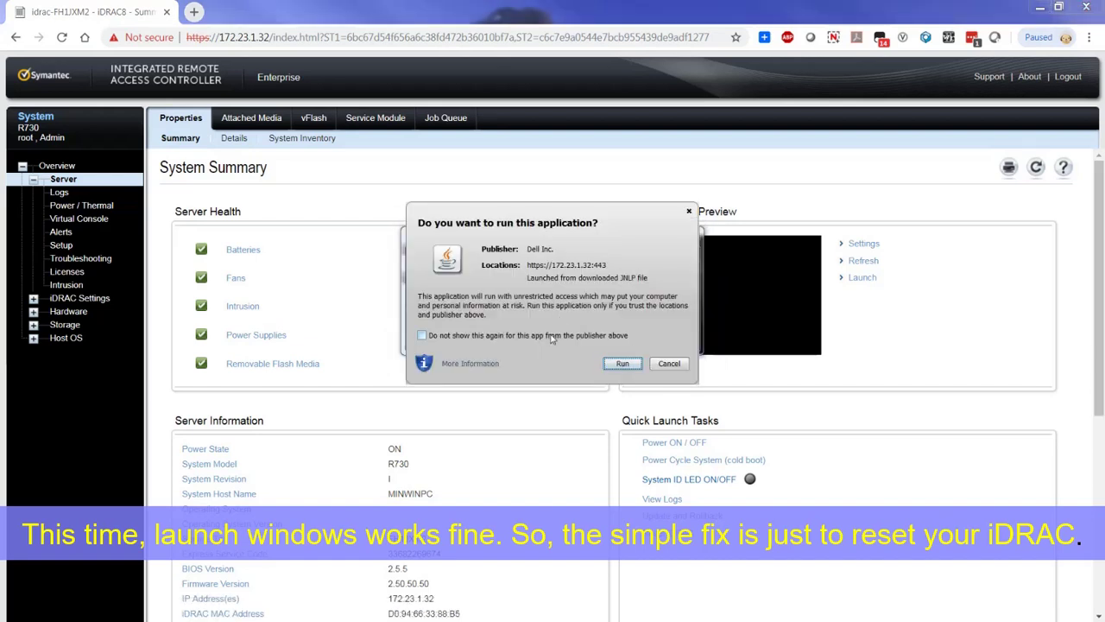
{"action": "left_click", "coordinate": [621, 363]}
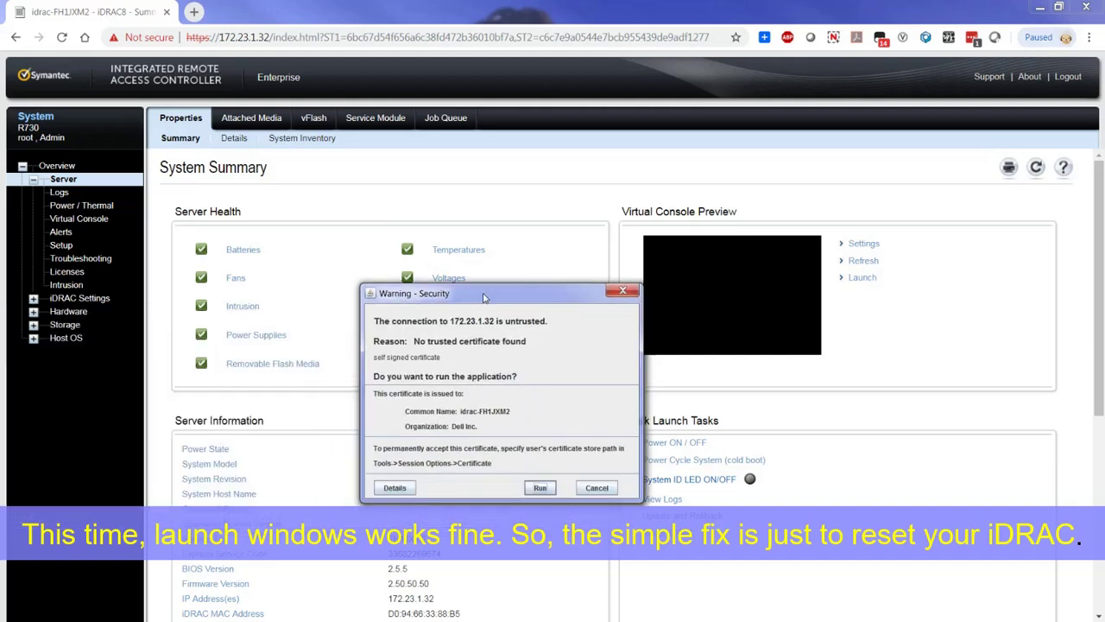
{"action": "left_click", "coordinate": [549, 481]}
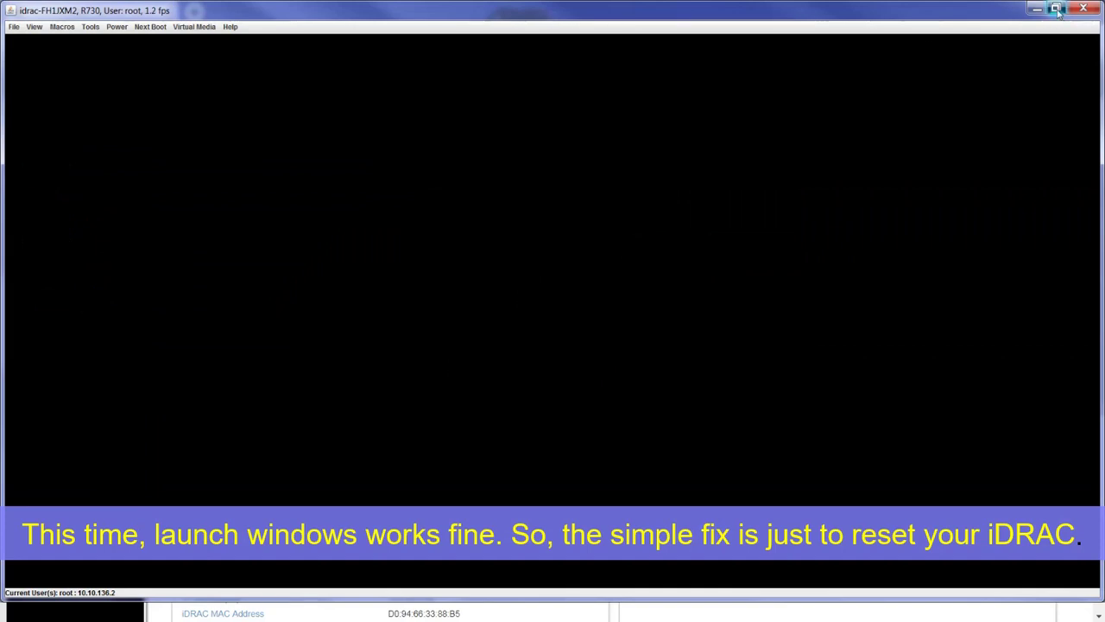
Step: Window and enlarge the console, then log in at the CentOS prompt as root, retrying with admin
{"action": "left_click", "coordinate": [1054, 8]}
{"action": "left_click_drag", "start_coordinate": [808, 277], "coordinate": [972, 570]}
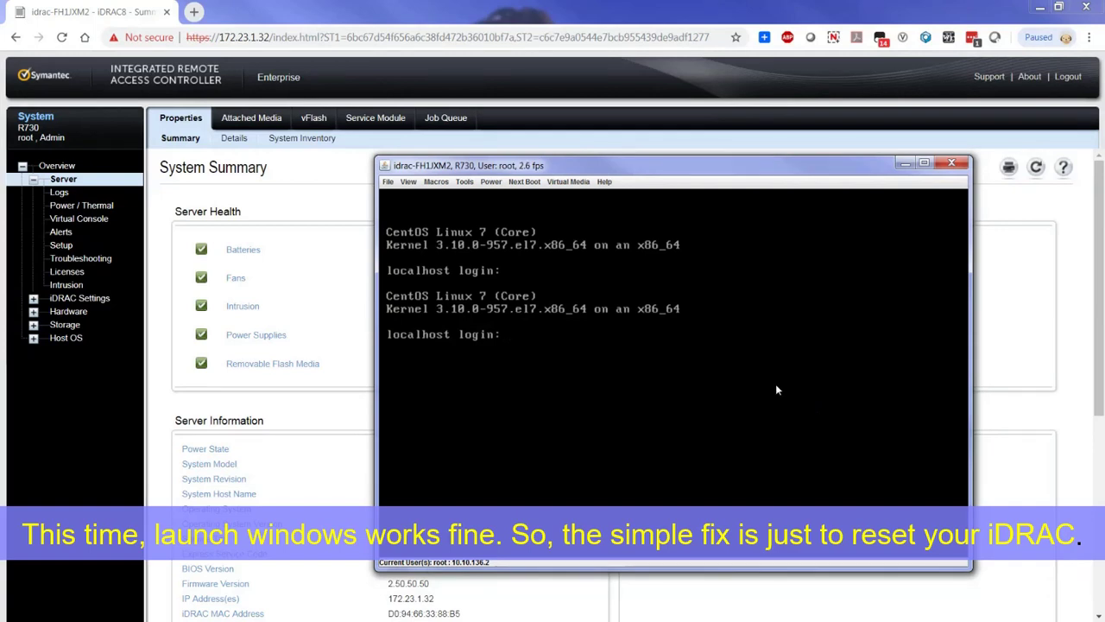
{"action": "type", "text": "root"}
{"action": "key", "text": "Return"}
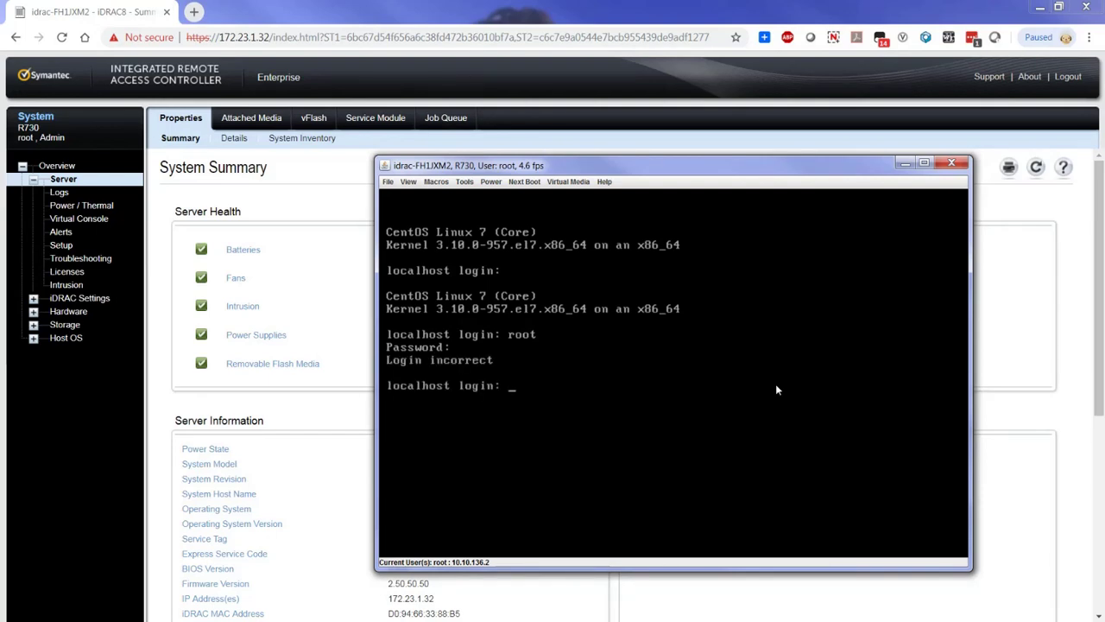
{"action": "type", "text": "admin"}
{"action": "key", "text": "Return"}
{"action": "key", "text": "Return"}
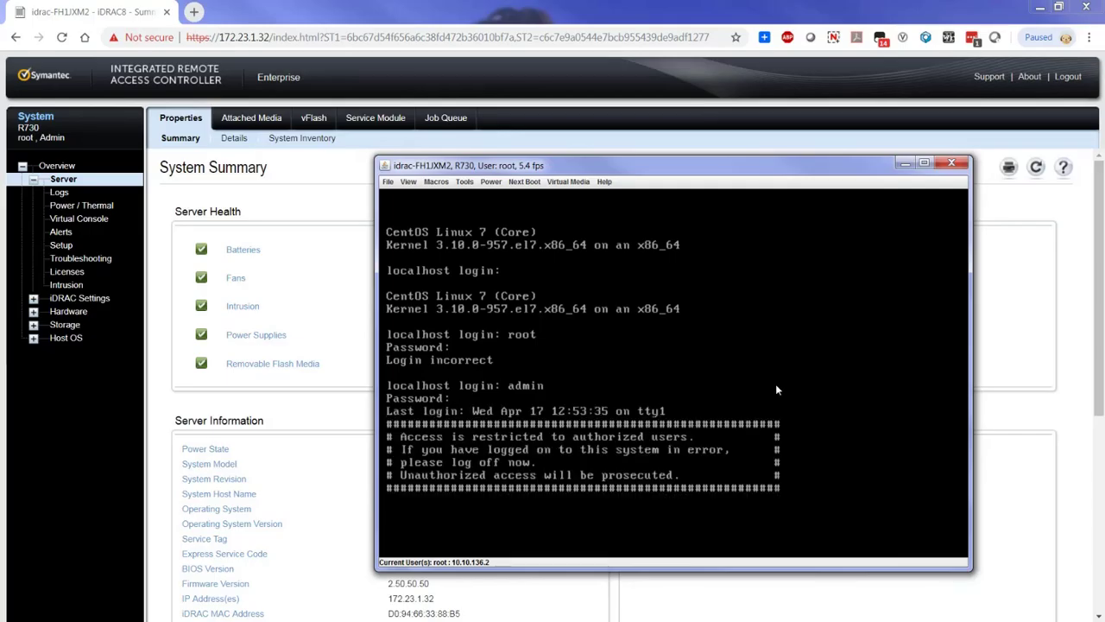